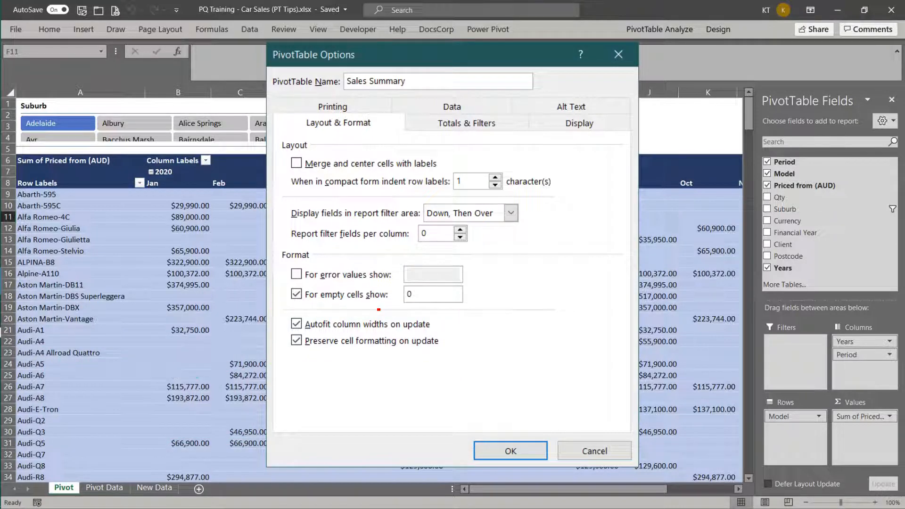
Apply the Sales Summary PivotTable options so that empty cells show 0.
click(511, 451)
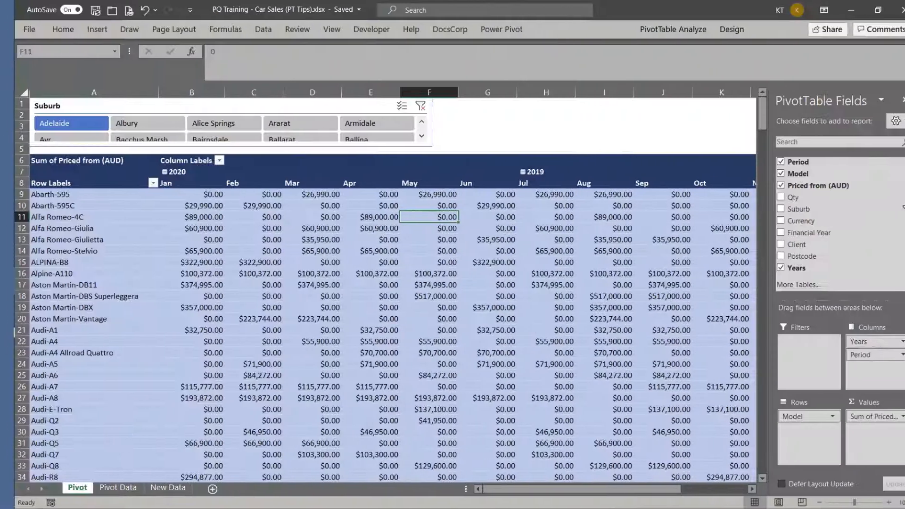
Copy the entire data table, including its header row, from the New Data sheet.
key(ctrl+Page_Down)
key(ctrl+Page_Down)
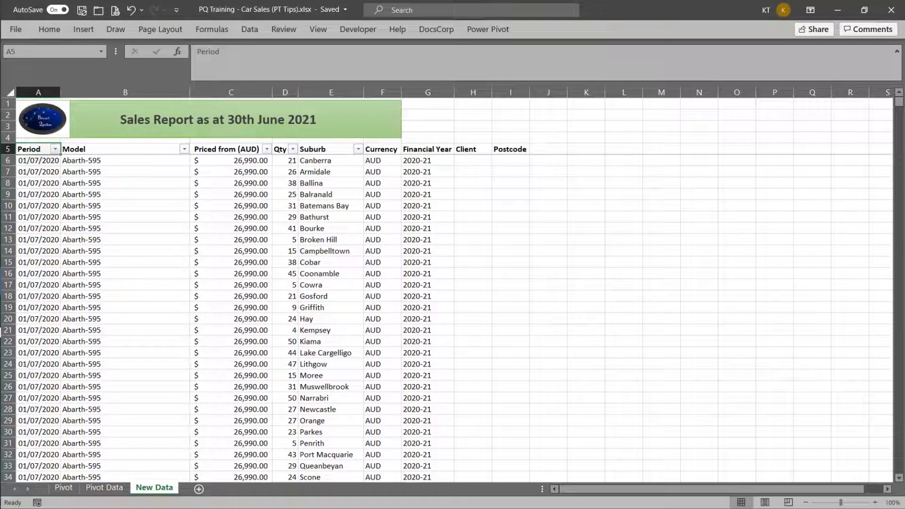
key(ctrl+shift+8)
key(ctrl+c)
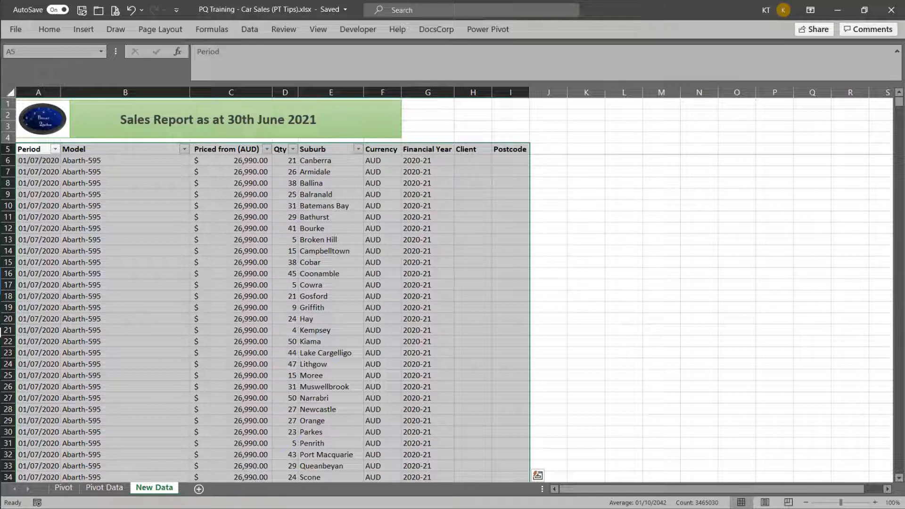
Paste the copied table below the last record on the Pivot Data sheet and delete the duplicate header row 493595.
key(ctrl+Page_Up)
key(ctrl+Down)
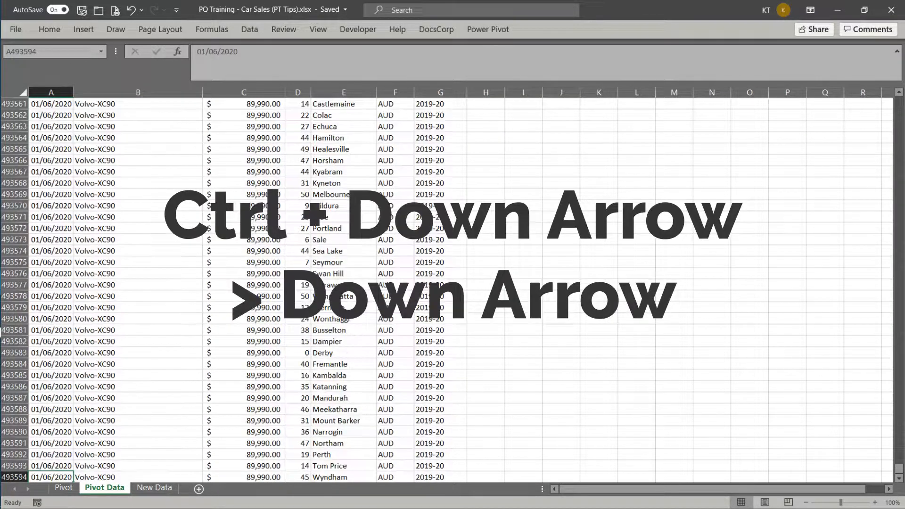
key(Down)
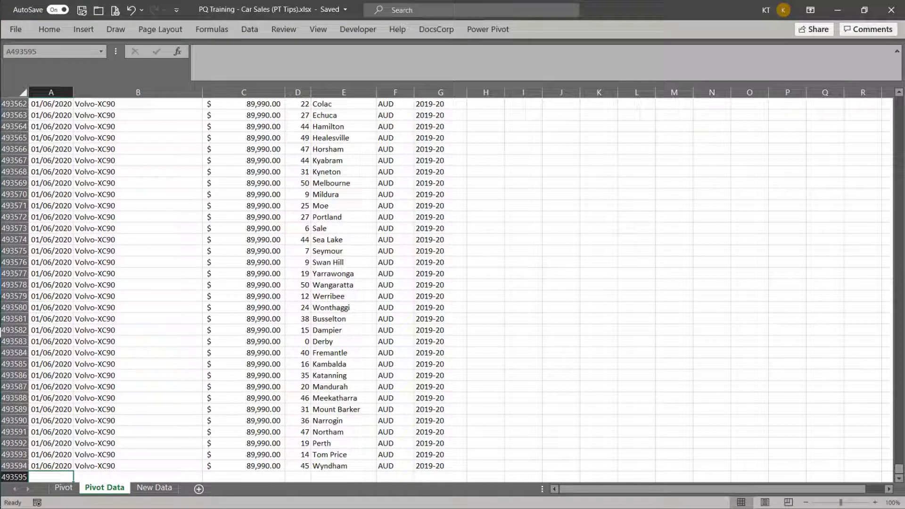
key(ctrl+v)
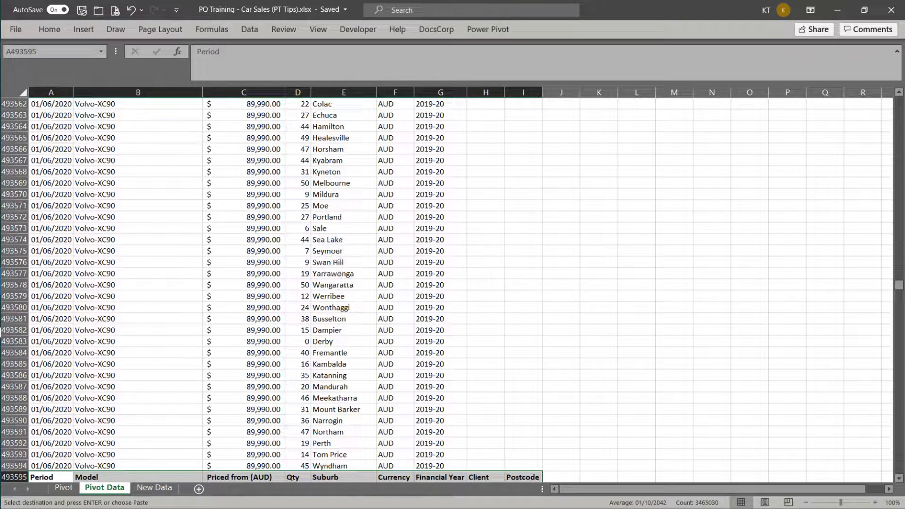
key(ctrl+z)
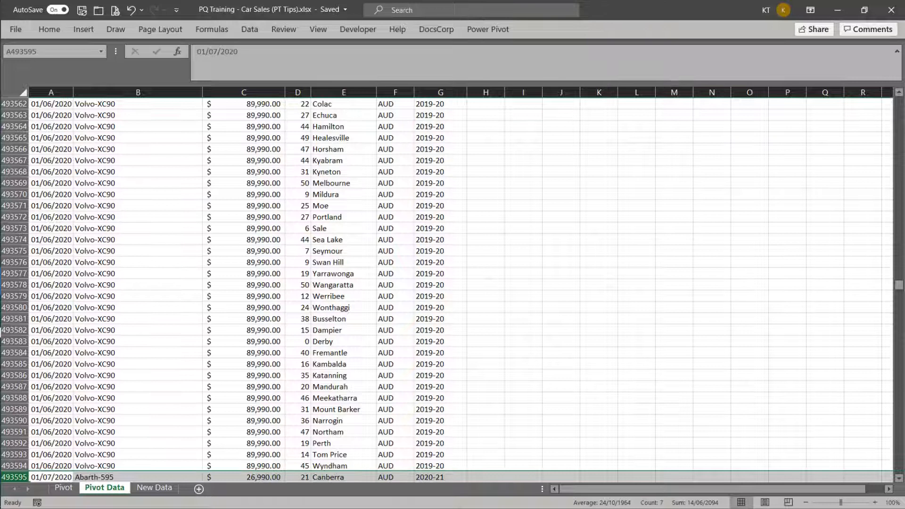
Refresh the PivotTable on the Pivot sheet.
key(ctrl+Page_Up)
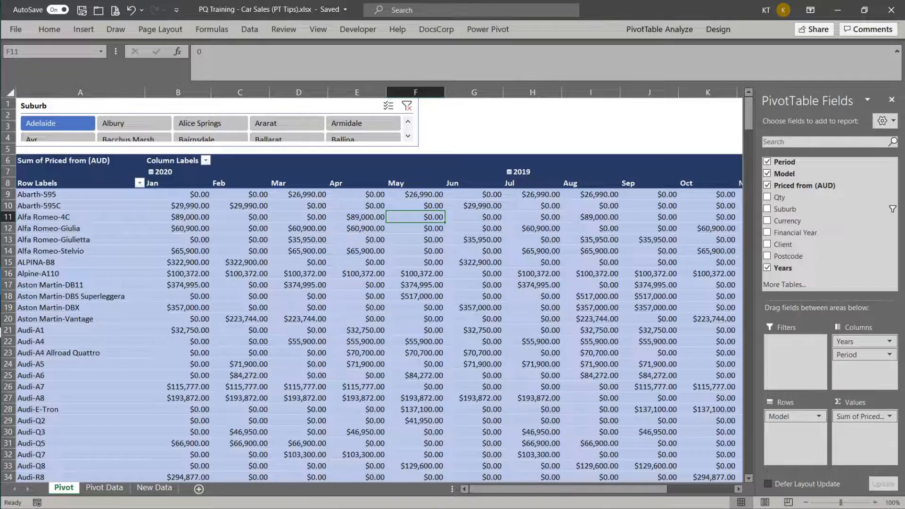
key(shift+F10)
key(r)
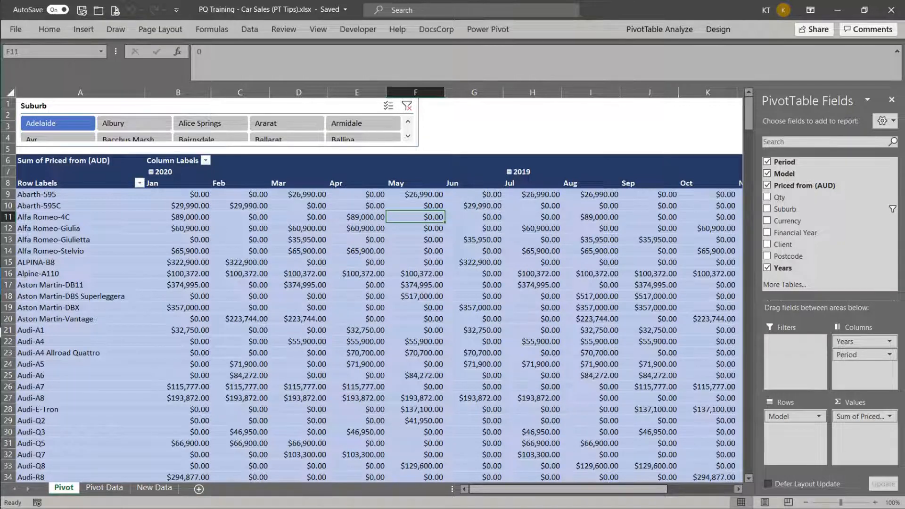
Extend the PivotTable's data source to 'Pivot Data'!$A$5:$I$988597 and check the month columns across the report.
click(659, 30)
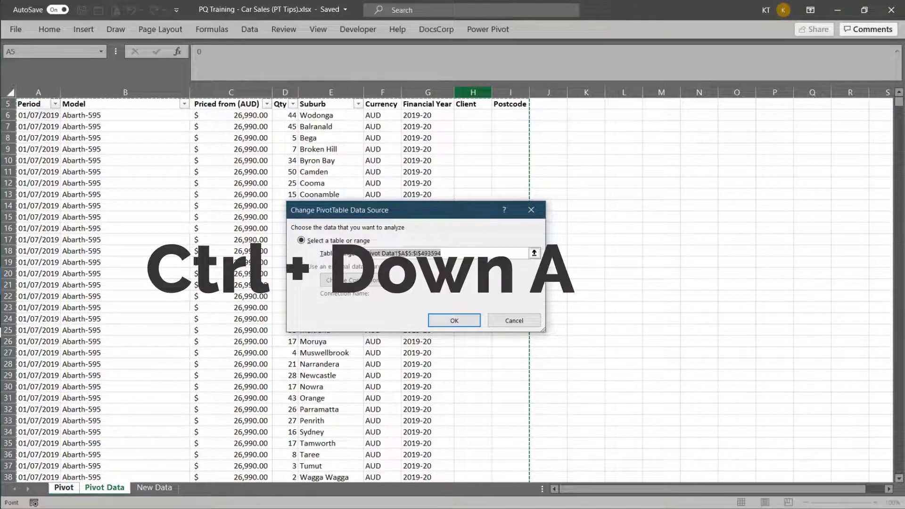
key(ctrl+shift+Down)
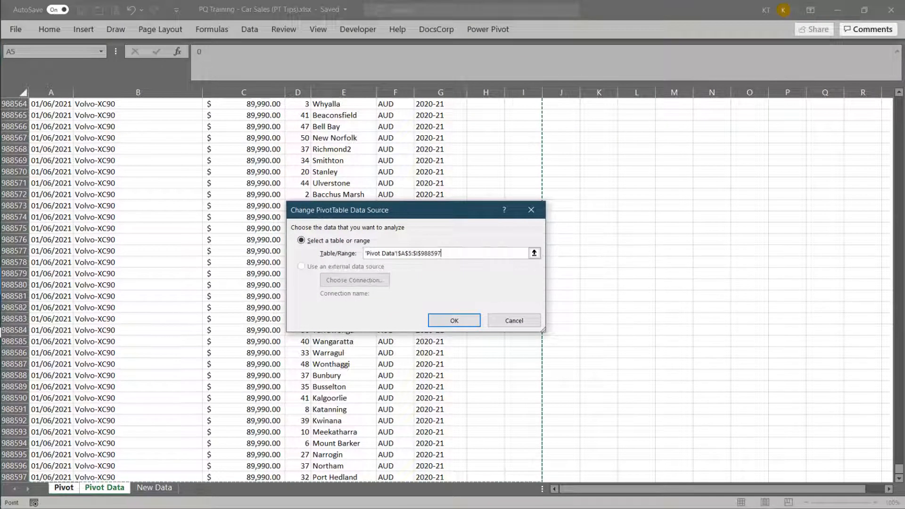
key(Return)
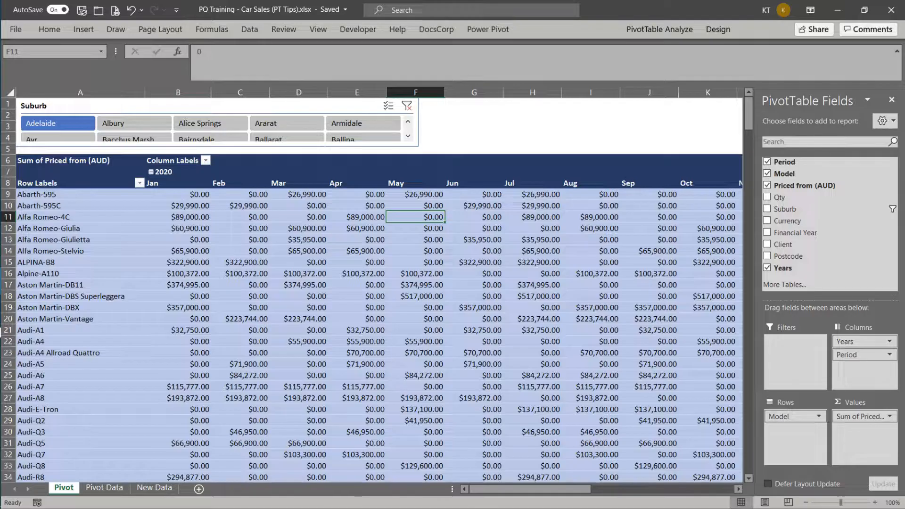
scroll(379, 291, right, 5)
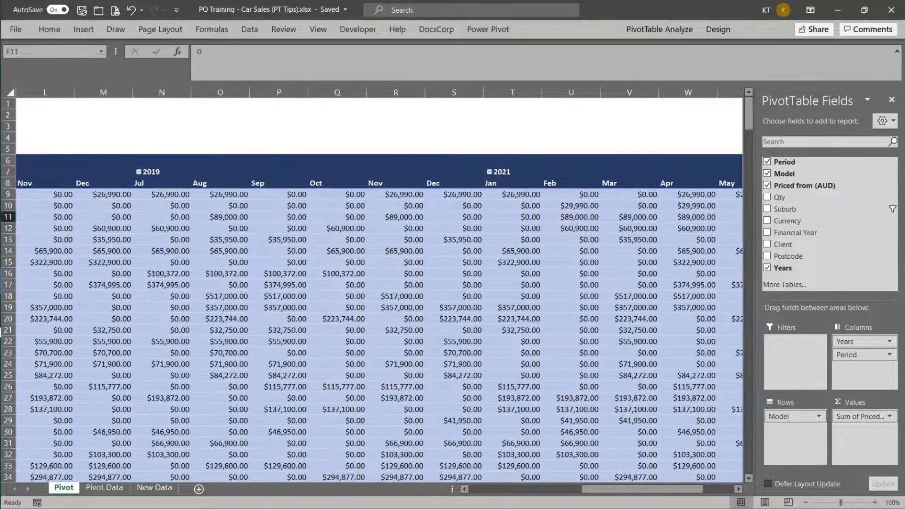
scroll(379, 290, left, 5)
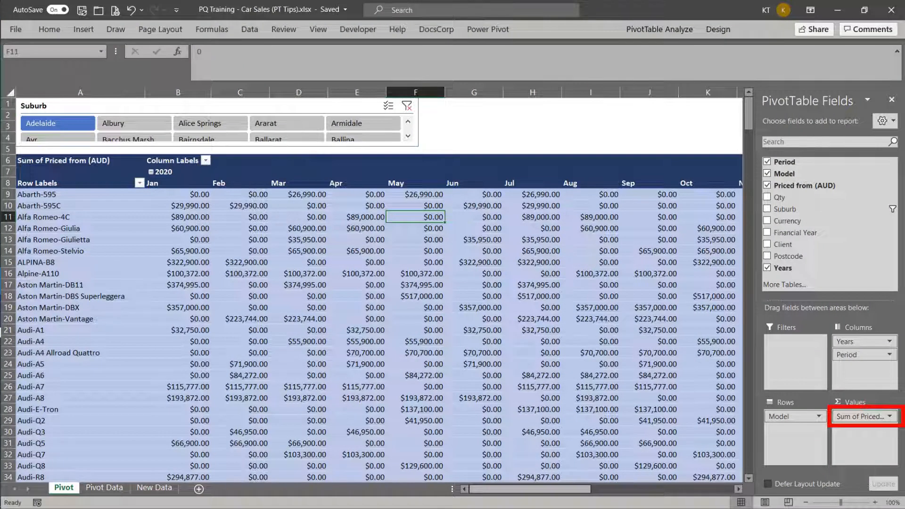
Replace the Priced from (AUD) field with Qty in the PivotTable's values area.
drag(861, 417, 627, 339)
drag(797, 198, 864, 420)
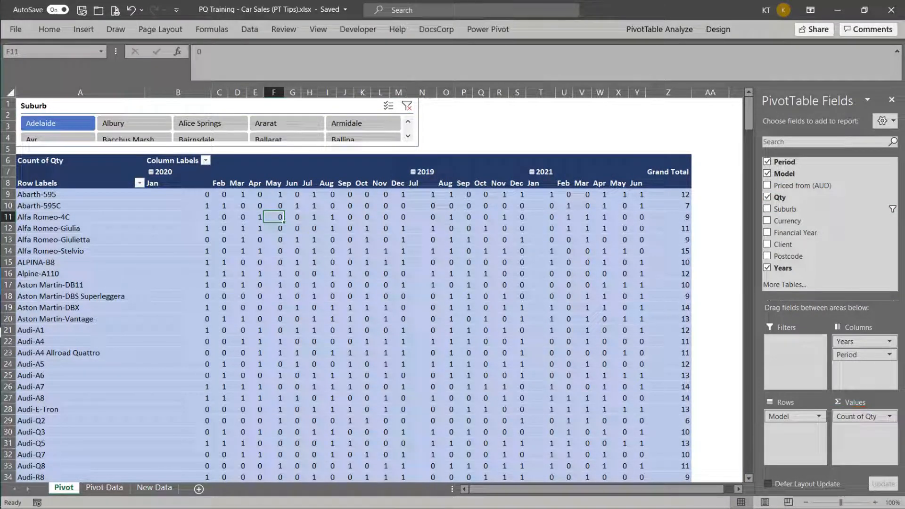
Convert all Qty entries stored as text on the Pivot Data sheet, from D6 down to the last record, to numbers.
key(ctrl+Page_Down)
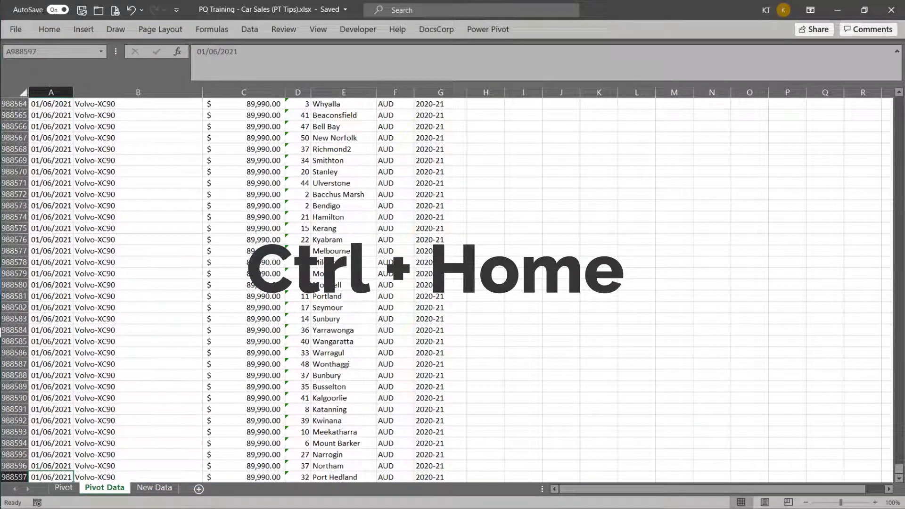
key(ctrl+Home)
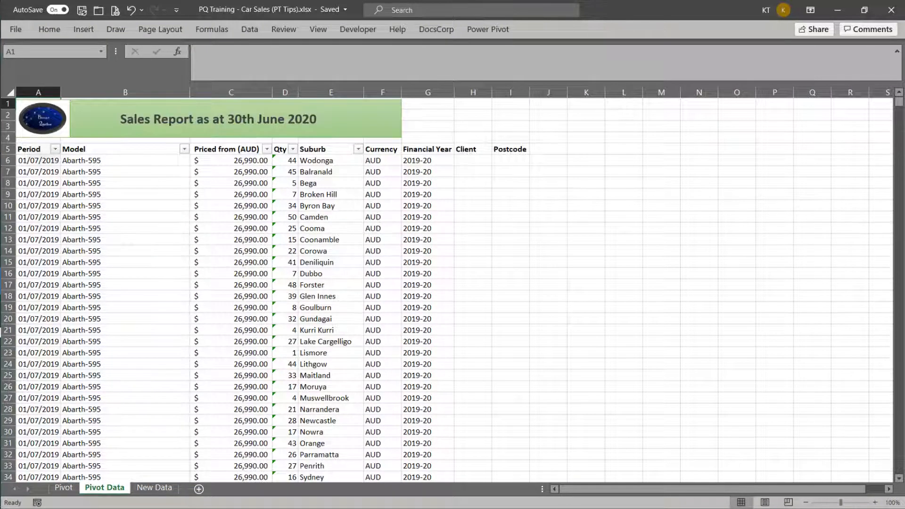
click(285, 161)
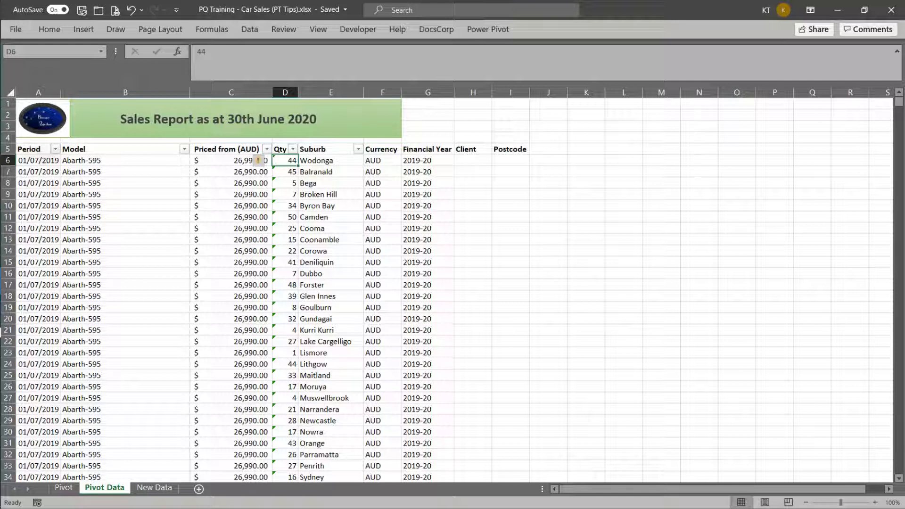
key(ctrl+shift+Down)
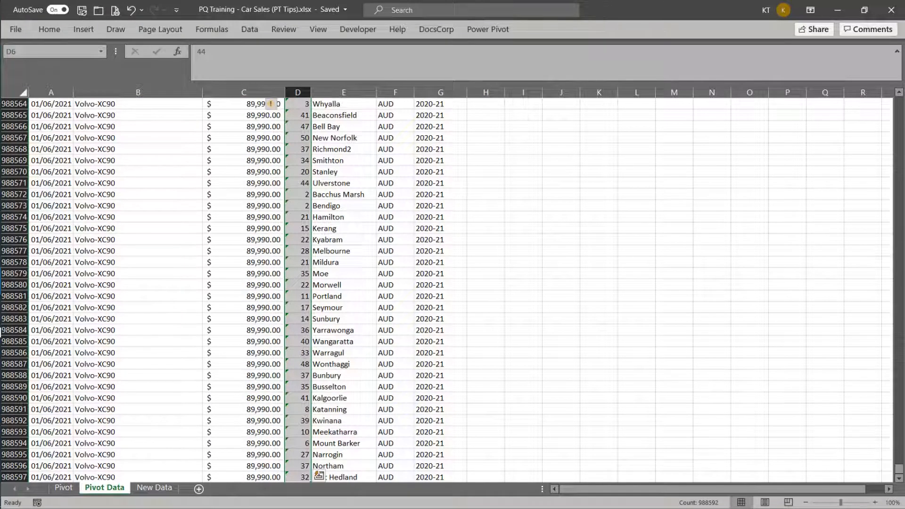
click(271, 104)
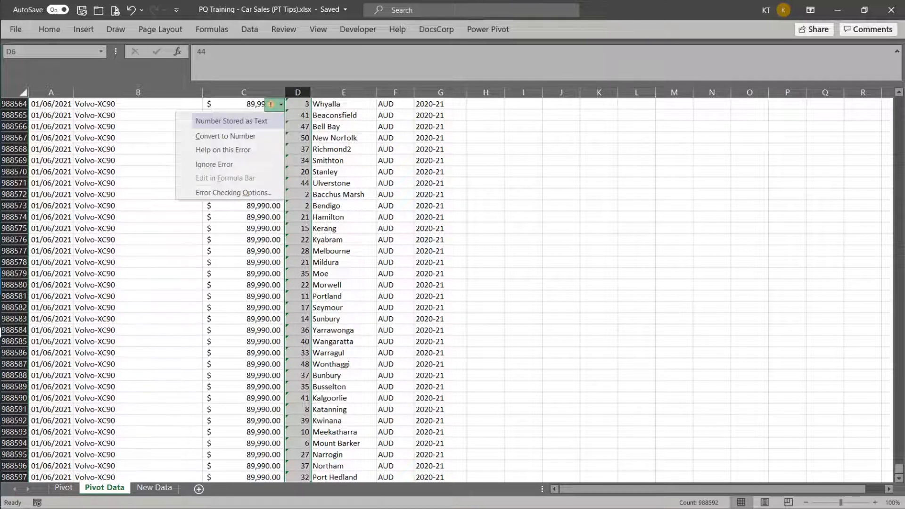
click(226, 136)
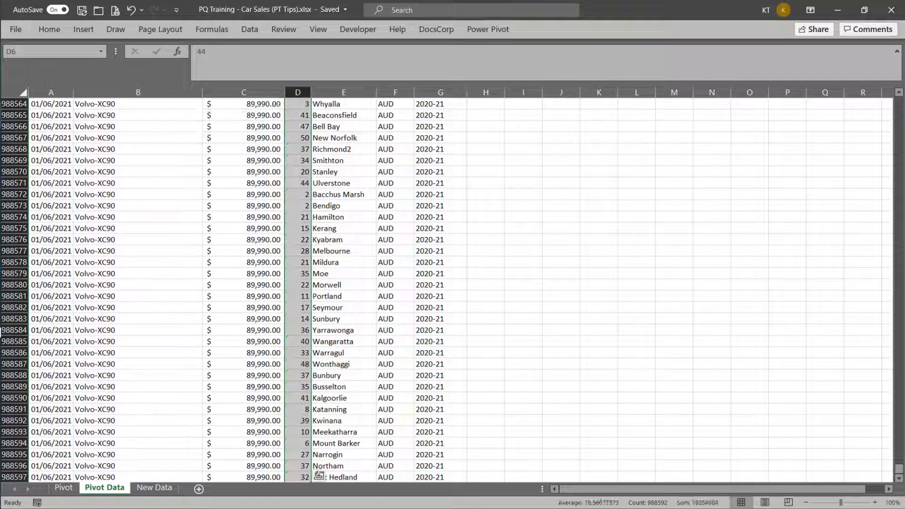
Return to the Pivot sheet and refresh the PivotTable with the converted Qty data.
key(ctrl+Page_Up)
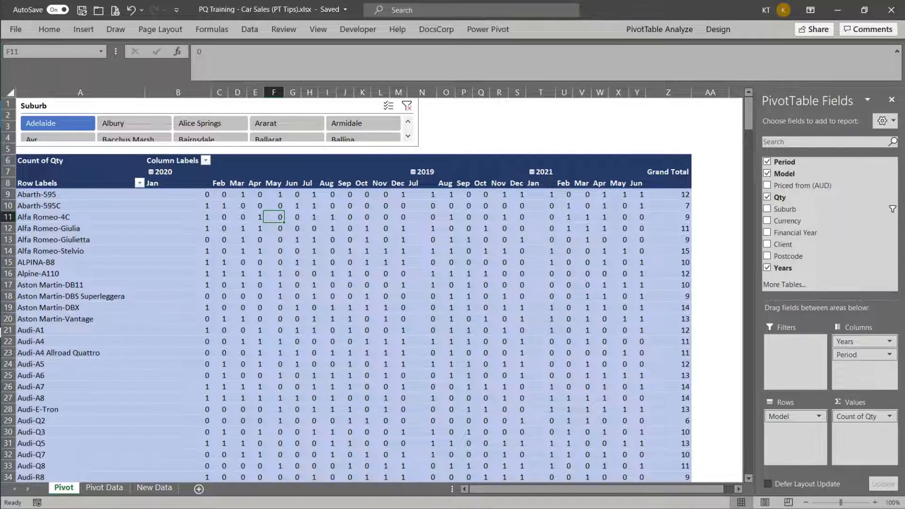
key(shift+F10)
key(r)
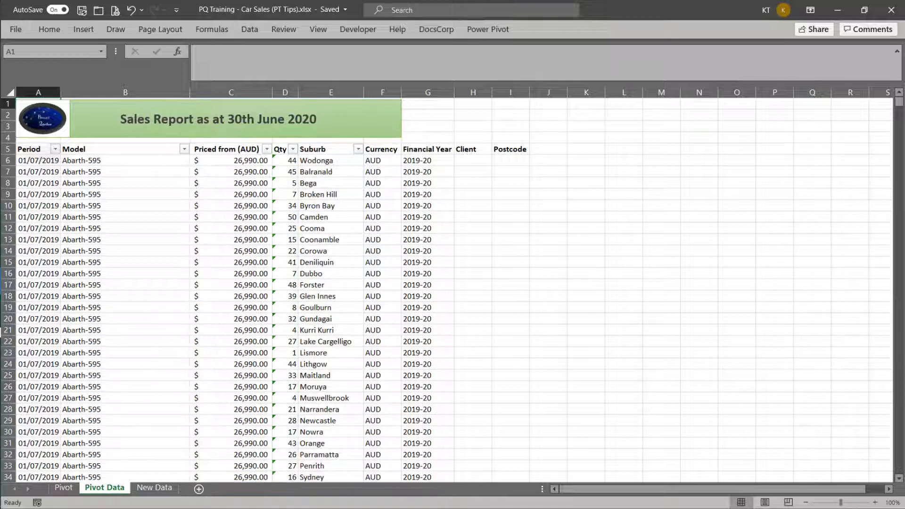
key(ctrl+Page_Up)
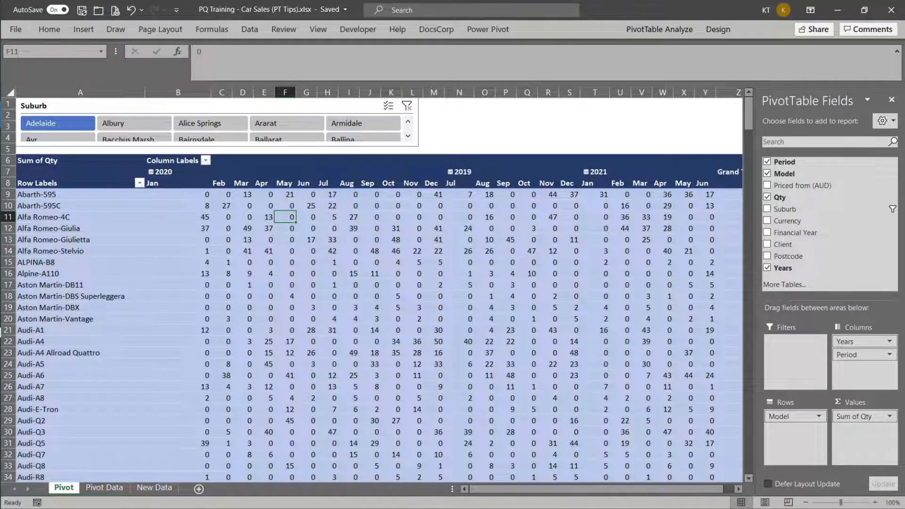
Create a calculated field named Sales and begin its formula with 'Priced from (AUD)' followed by a multiplication sign.
click(660, 29)
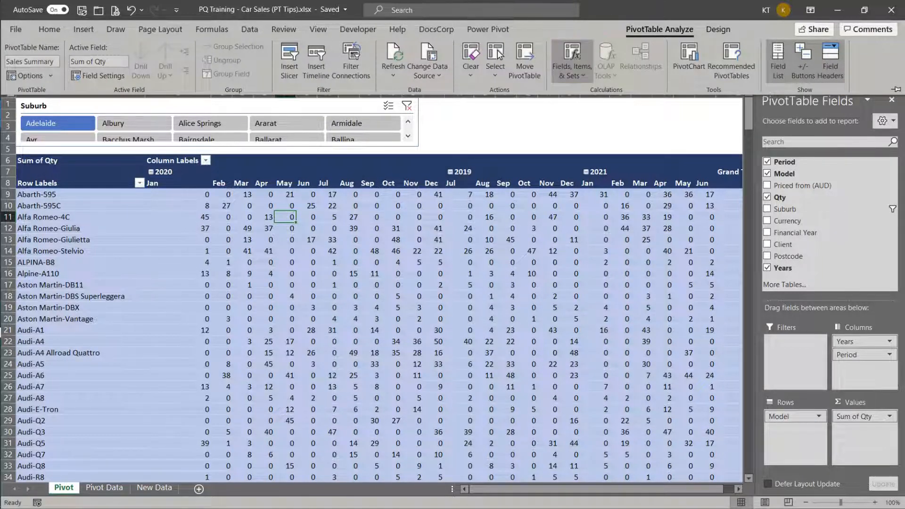
click(572, 62)
key(Return)
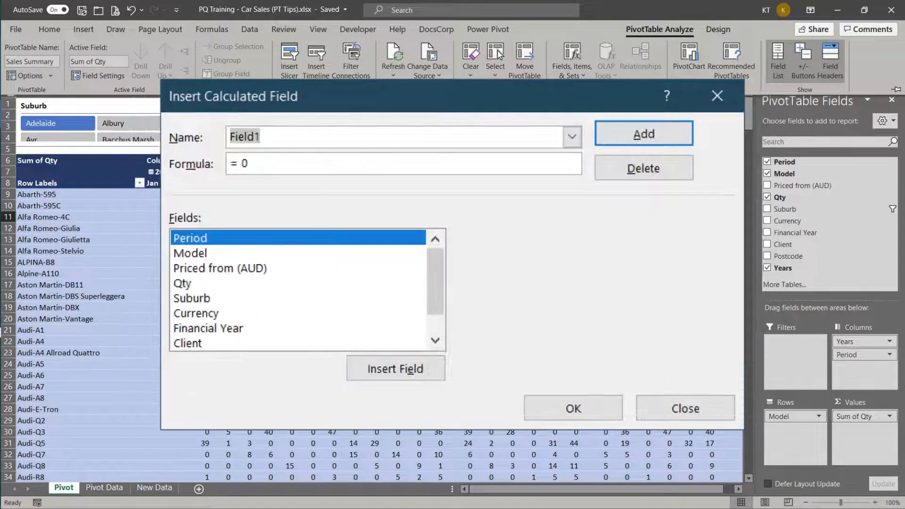
text(Sales)
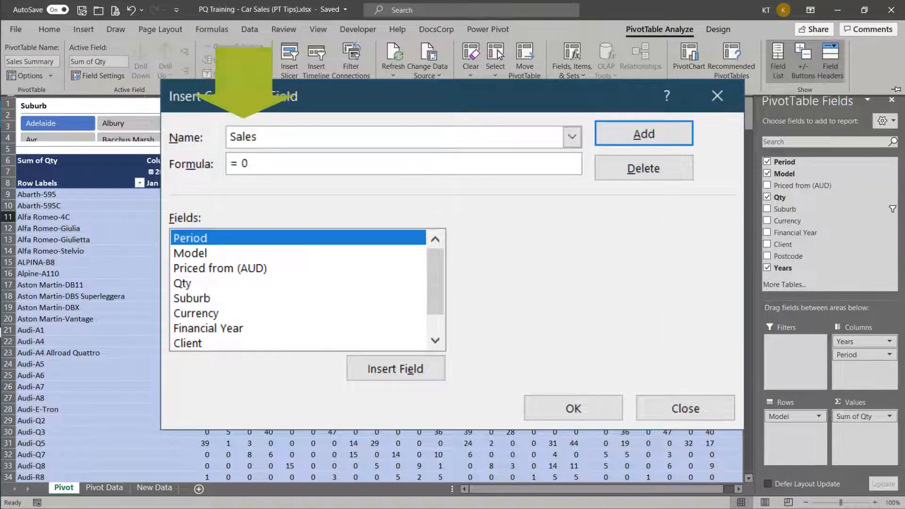
key(Tab)
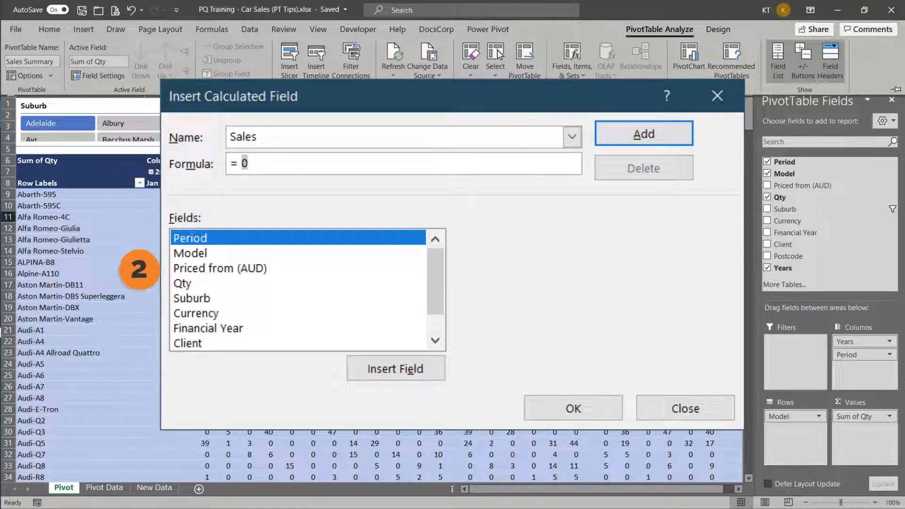
click(220, 268)
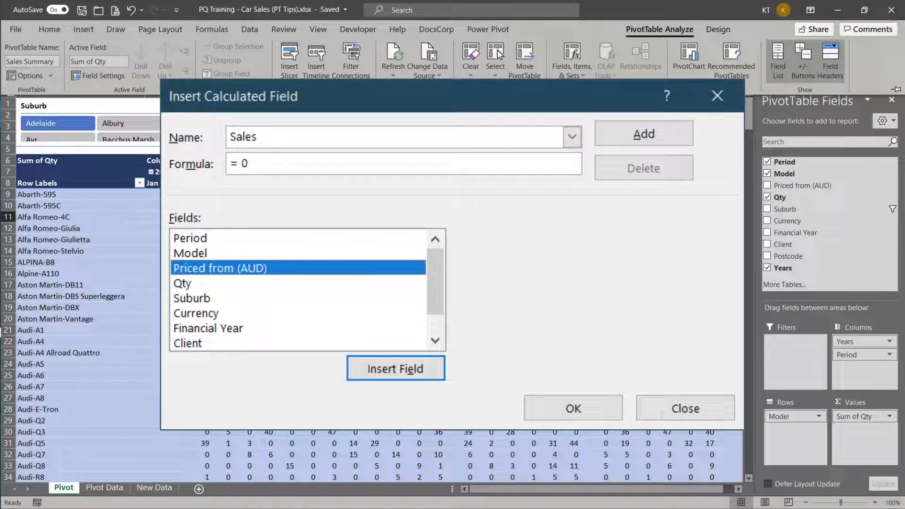
key(Return)
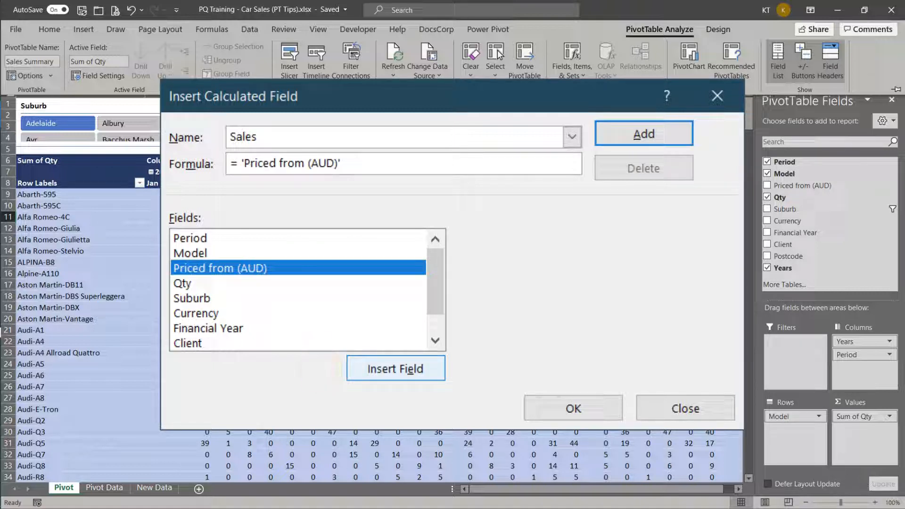
text(*)
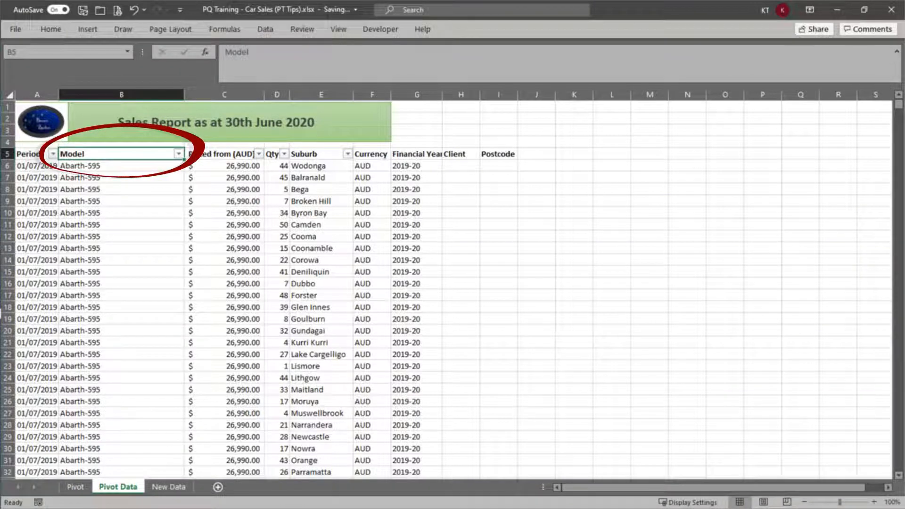
Clear the Model header in cell B5 of the Pivot Data sheet and try to refresh the PivotTable on the Pivot sheet.
key(Delete)
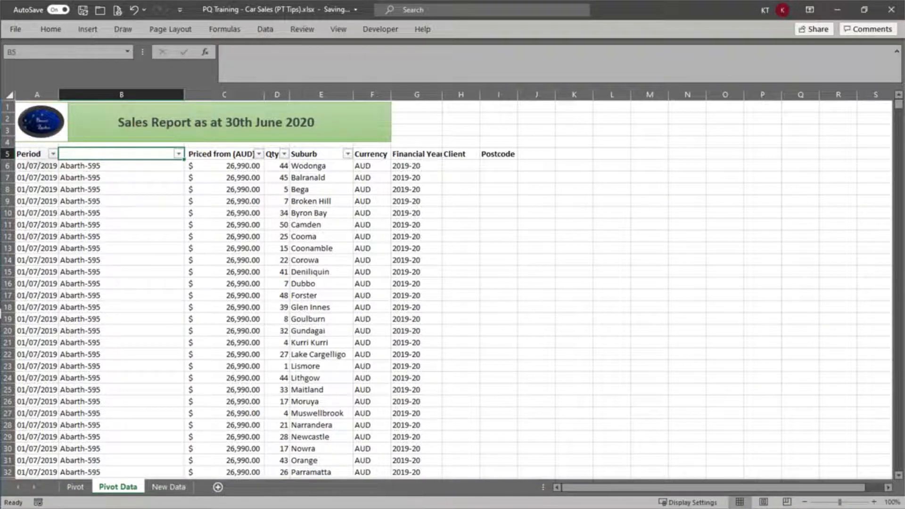
key(ctrl+Page_Up)
right_click(452, 226)
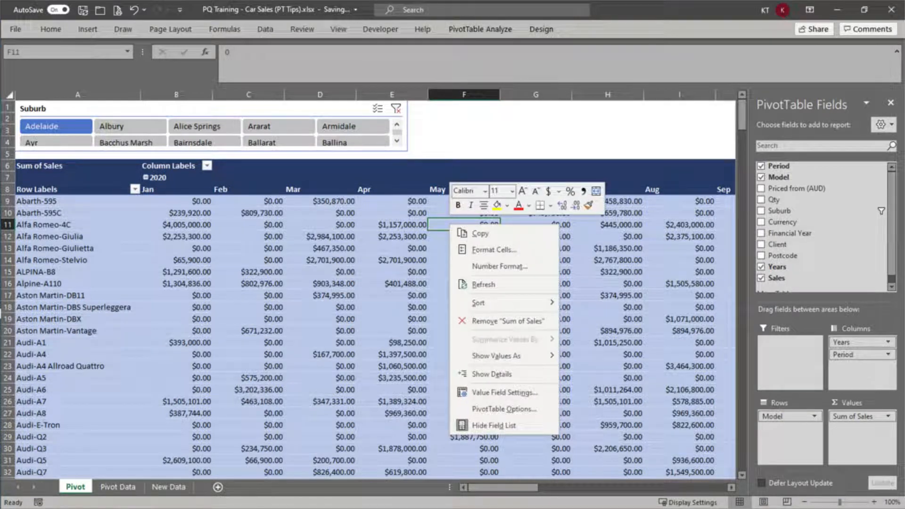
click(485, 285)
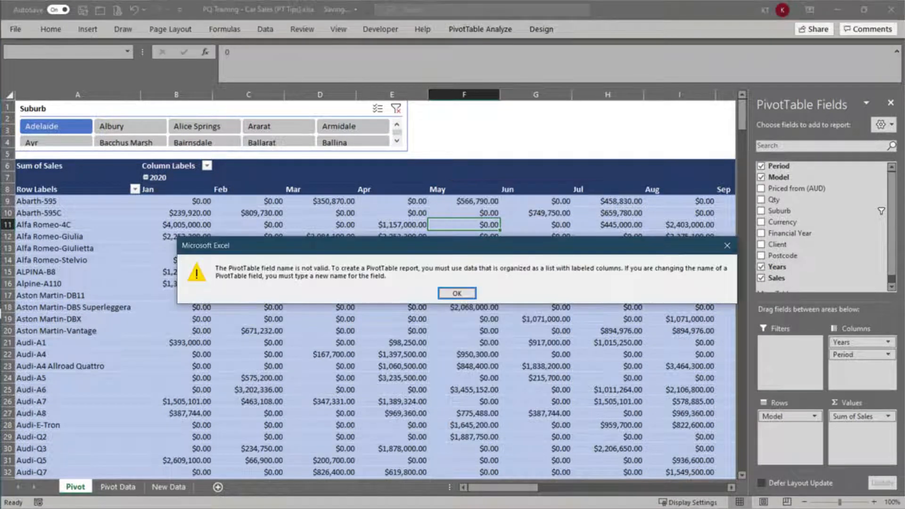
key(Return)
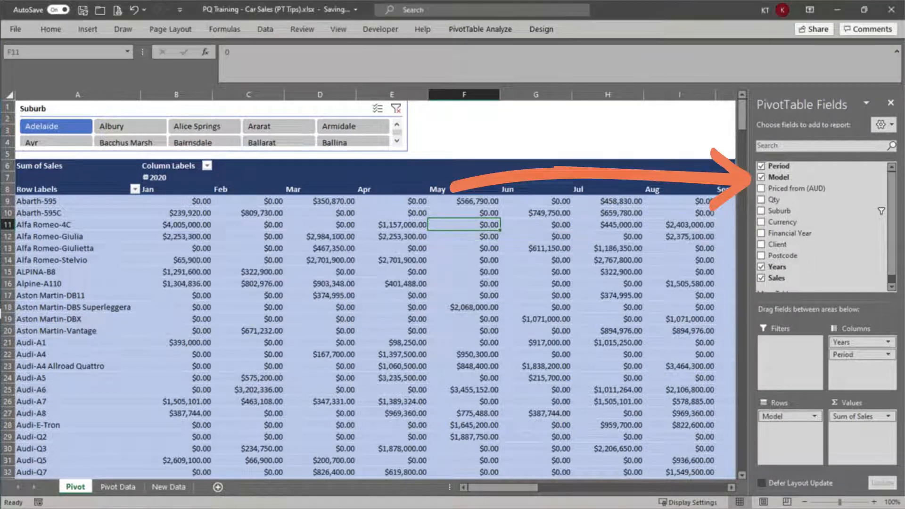